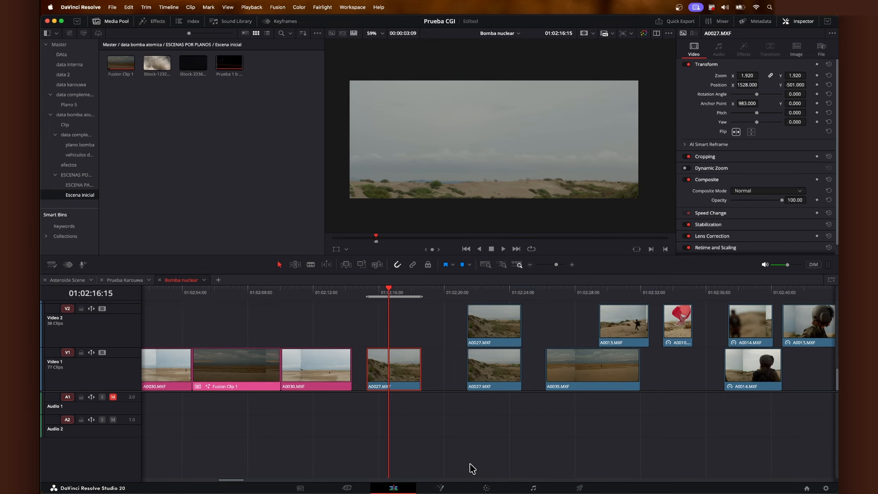
Step: Open the current desert clip on the Color page and frame the whole image in the viewer
click(486, 488)
scroll(421, 191, down, 2)
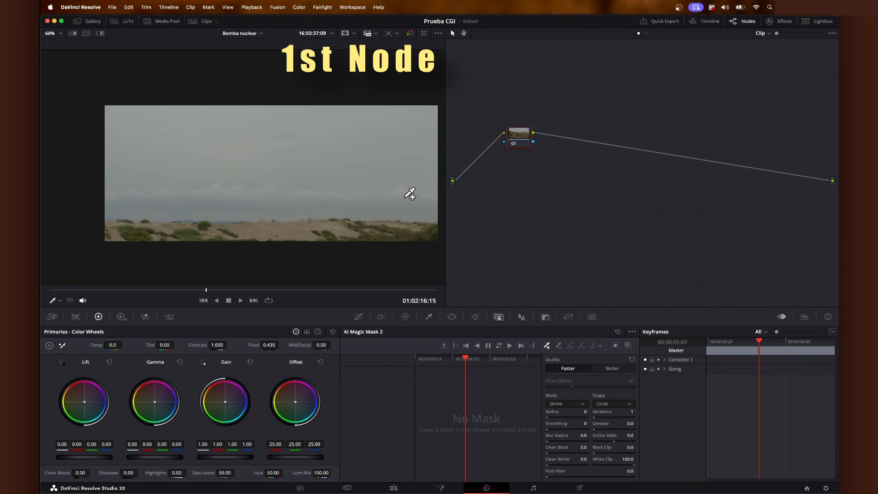
scroll(386, 169, up, 1)
drag(387, 95, 374, 94)
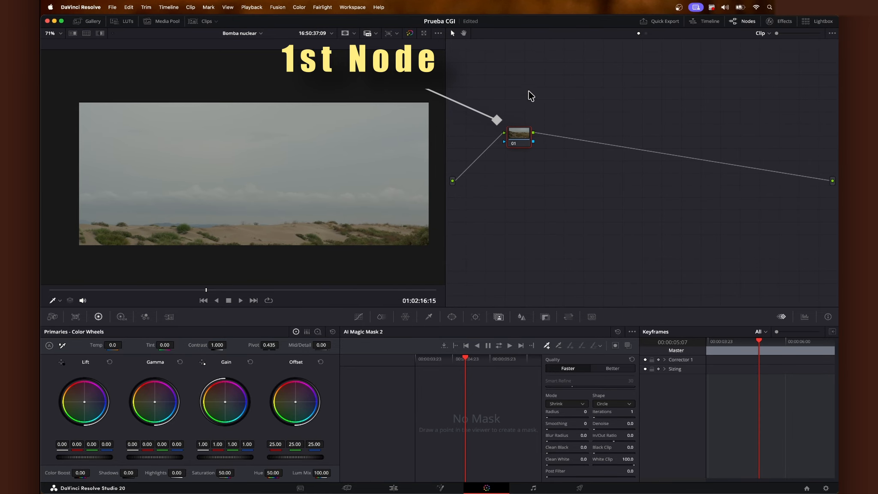
Step: Sample the sky with the HSL qualifier on the first node, with the mask highlight turned on
click(429, 318)
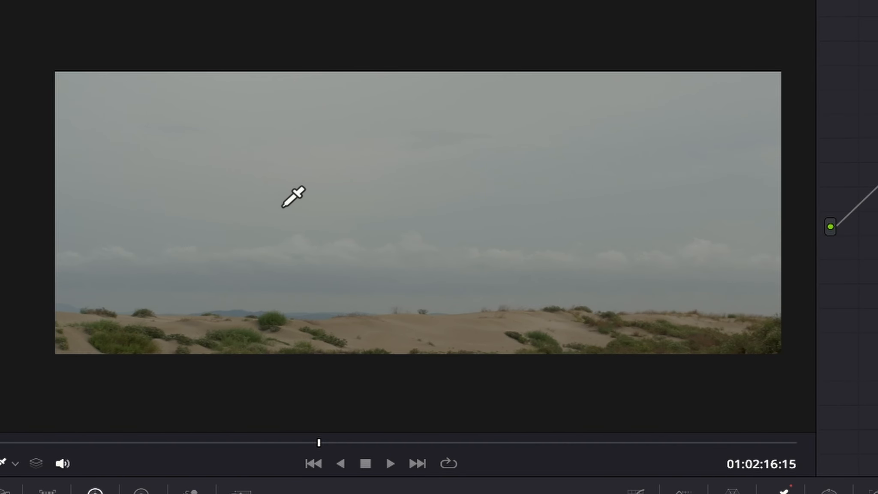
key(shift+h)
key(shift+h)
key(shift+h)
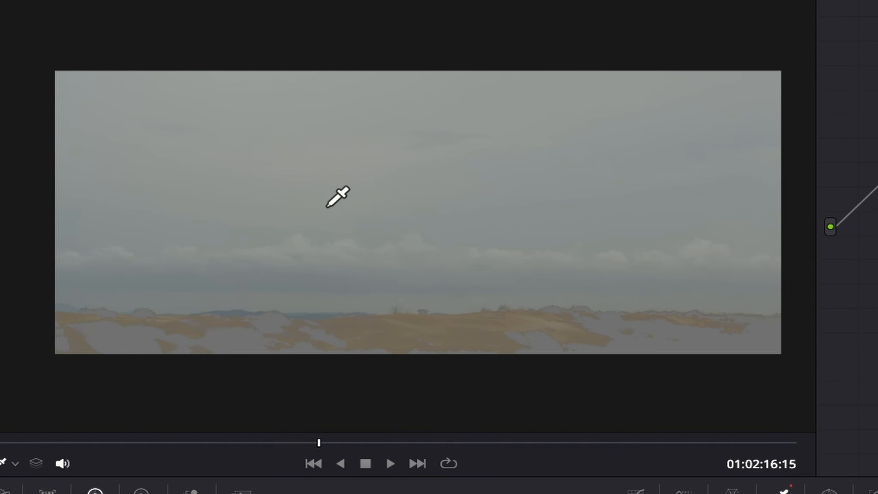
click(256, 290)
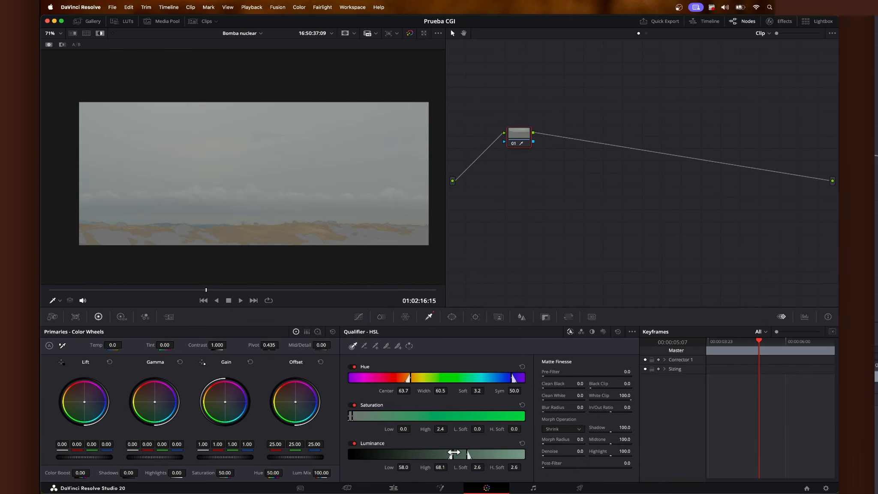
Step: Refine the sky qualifier to hue width 45.2, saturation high 11.0 and luminance range 60.2 to 67.9
mouse_move(453, 453)
mouse_down()
mouse_move(447, 453)
mouse_move(455, 454)
mouse_up()
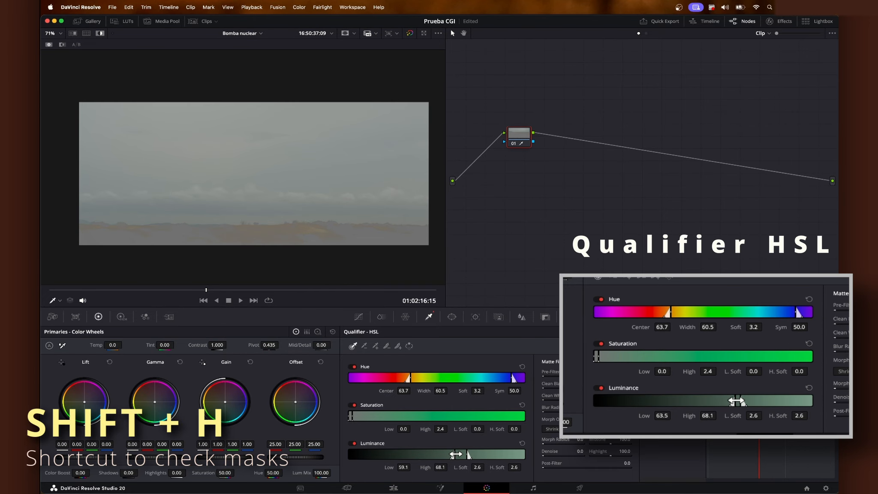
mouse_move(354, 416)
mouse_down()
mouse_move(368, 415)
mouse_move(358, 417)
mouse_up()
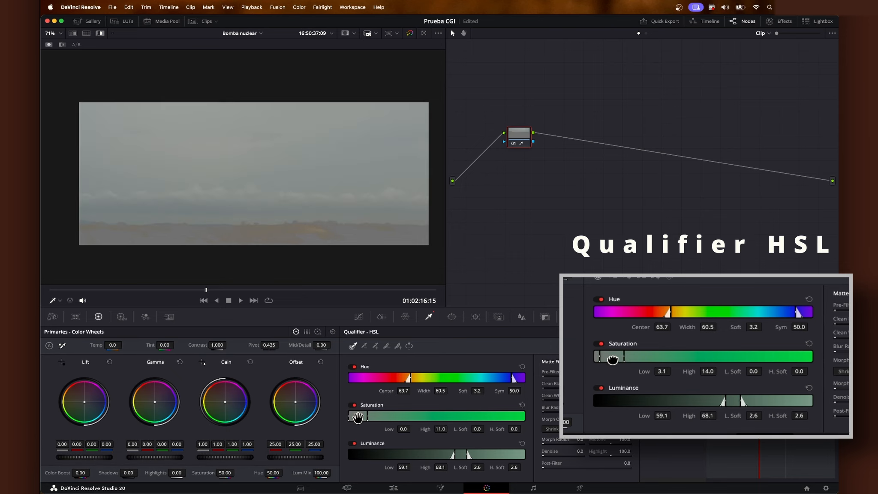
drag(410, 379, 423, 380)
drag(453, 453, 456, 453)
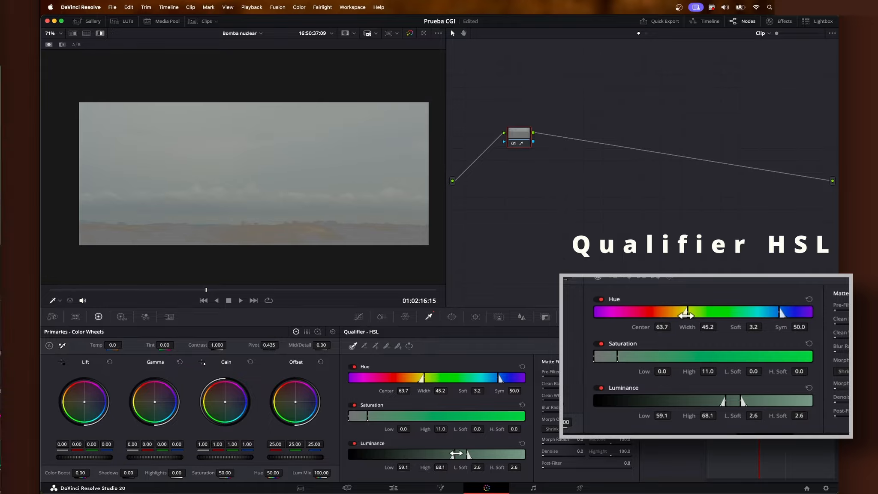
Step: Draw a closed curve power window on the first node around the sky, with its lower edge just below the horizon
click(454, 318)
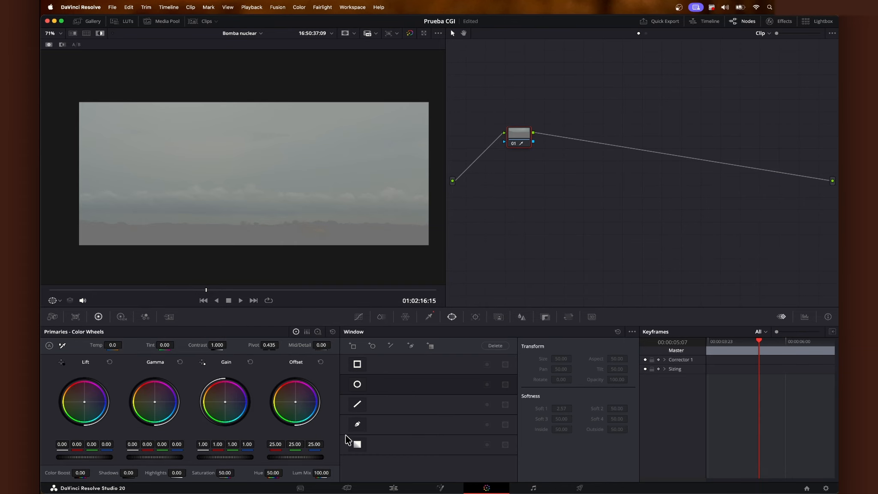
click(359, 426)
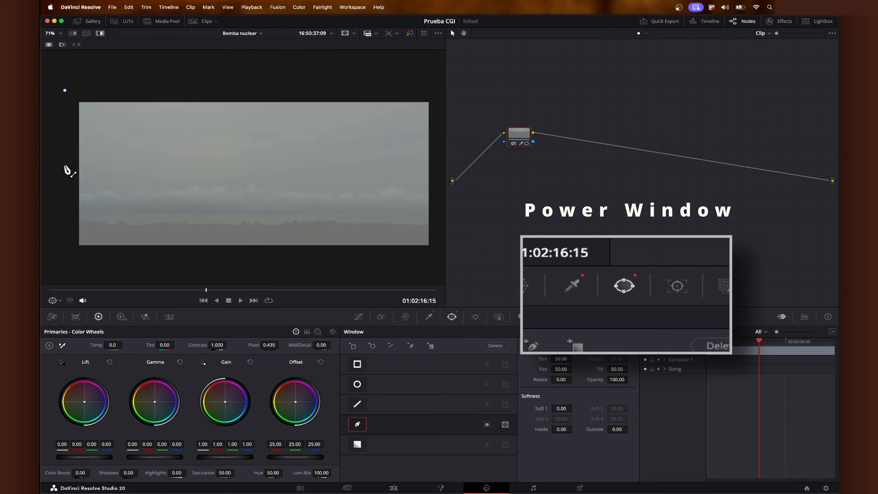
click(67, 230)
click(433, 232)
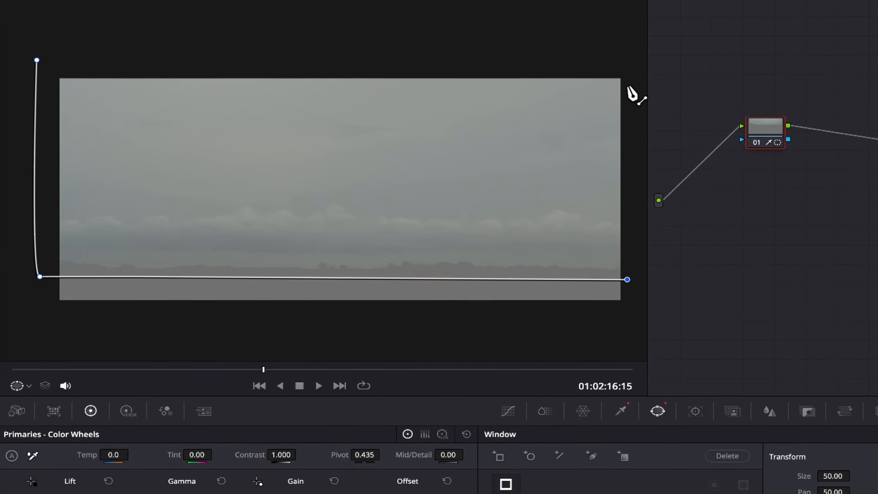
click(630, 51)
click(77, 47)
click(37, 60)
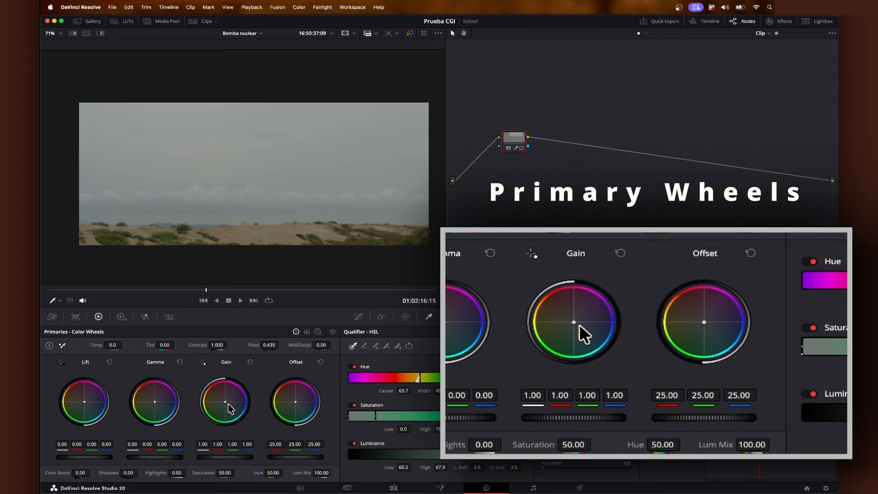
Step: Shift the first node's Gain toward blue and add a serial node after it
drag(227, 404, 230, 404)
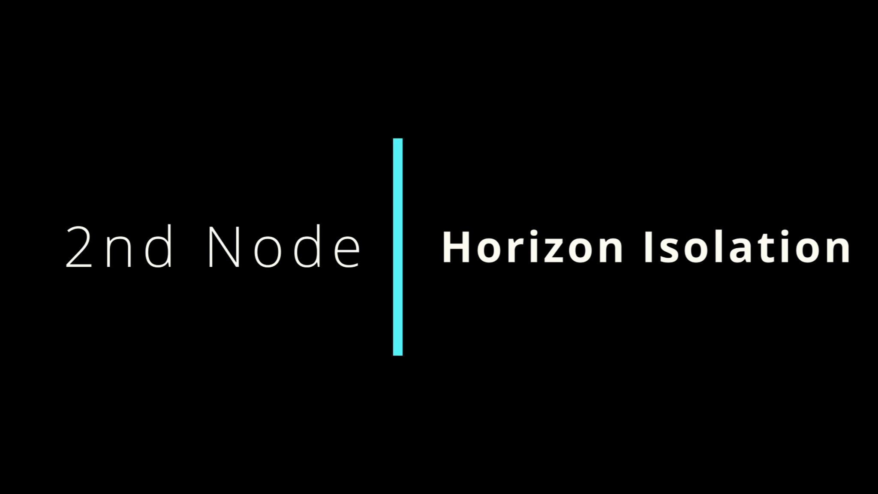
click(626, 181)
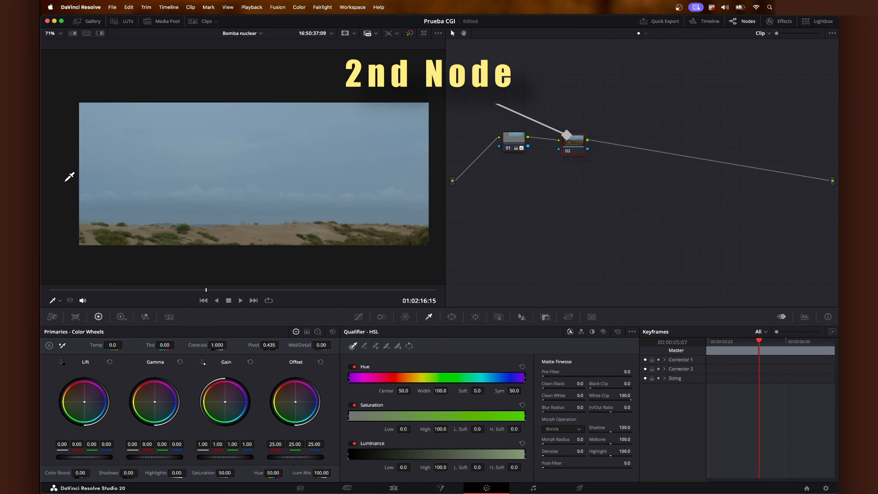
Step: Draw a closed curve power window on the second node around the horizon band, from mid-sky to the top of the dunes
click(452, 317)
click(356, 424)
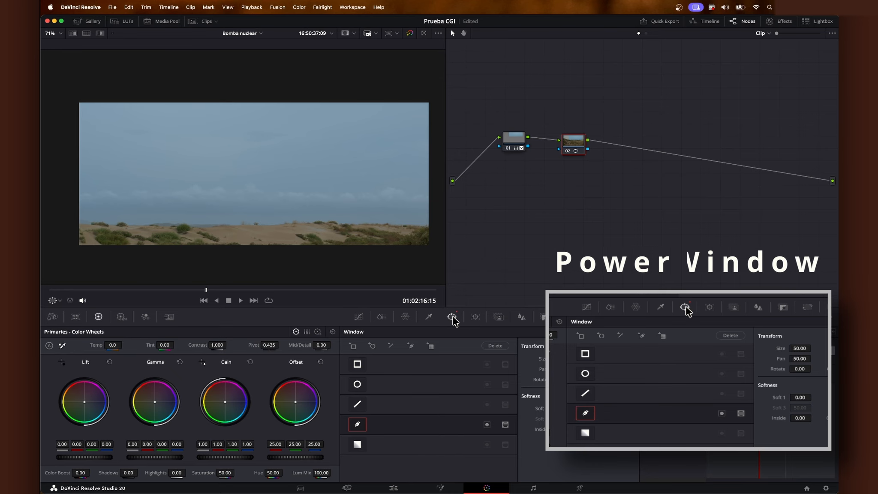
click(61, 180)
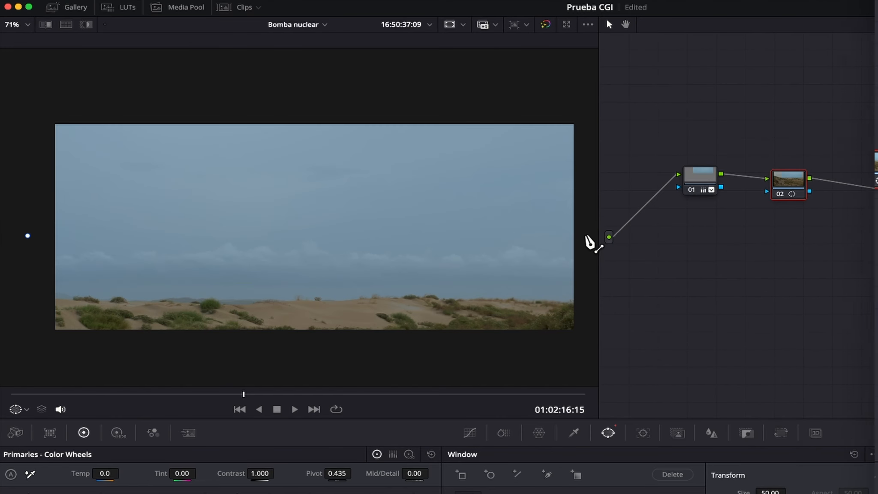
click(587, 236)
click(584, 314)
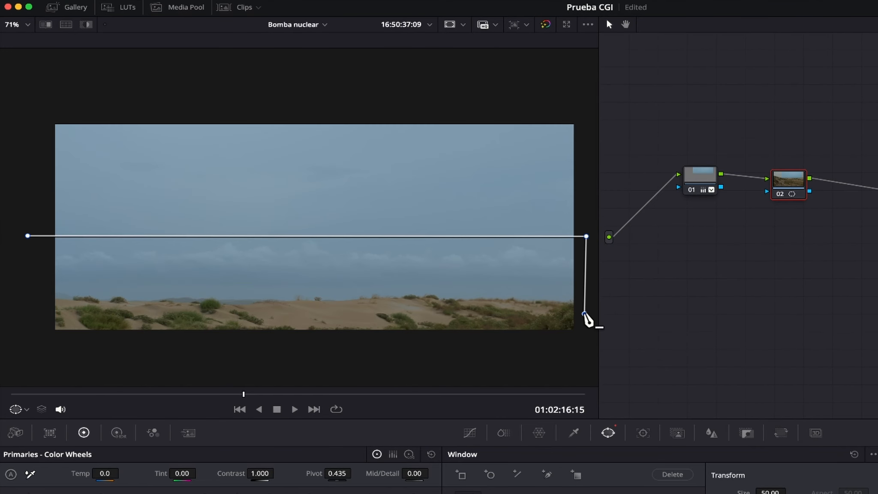
click(21, 314)
click(24, 232)
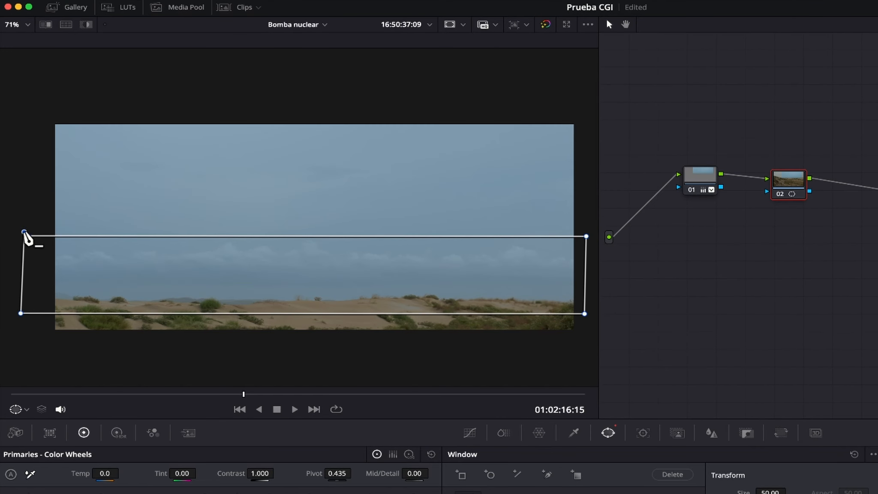
Step: Sample the low sky above the horizon with the second node's HSL qualifier and set its window's Soft 1 to 34.32
click(573, 433)
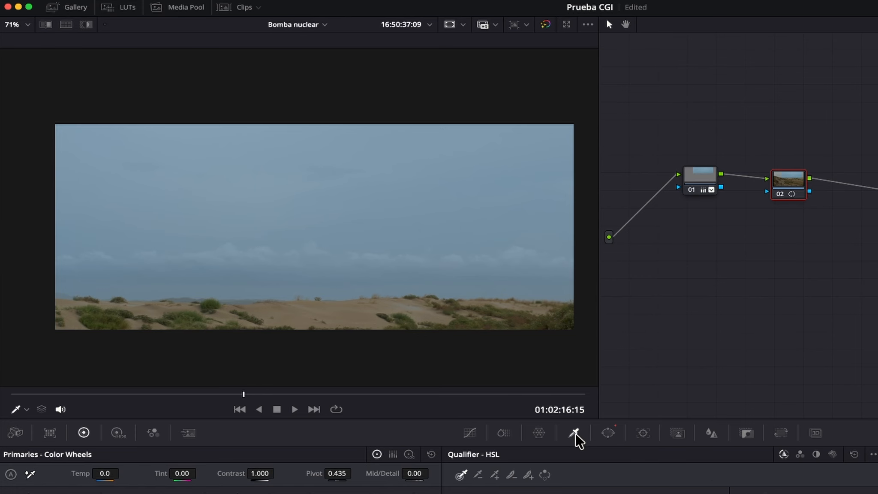
click(161, 251)
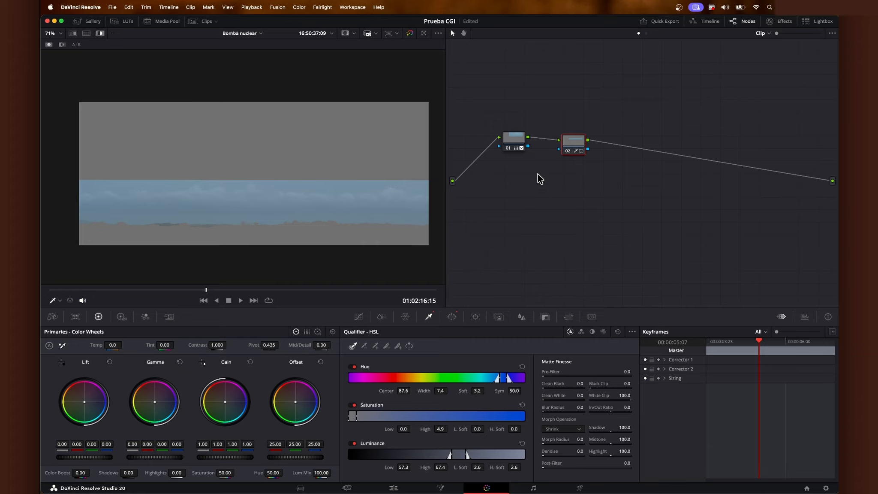
click(452, 320)
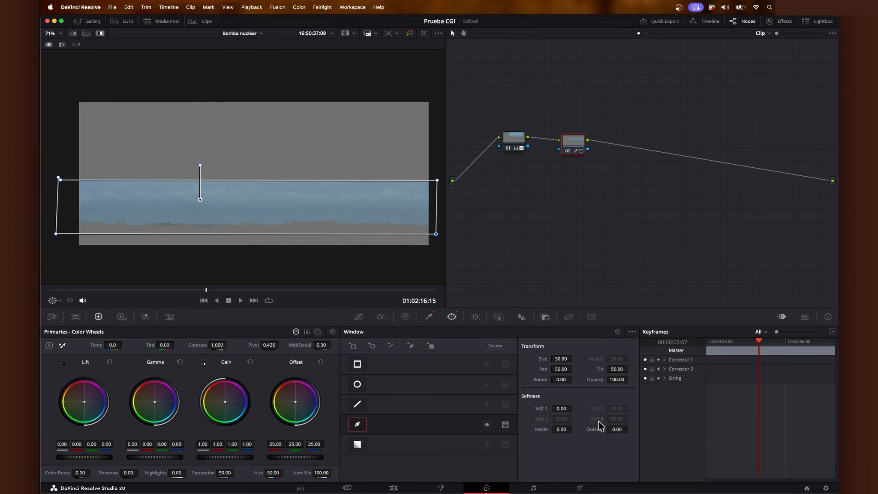
drag(561, 409, 574, 408)
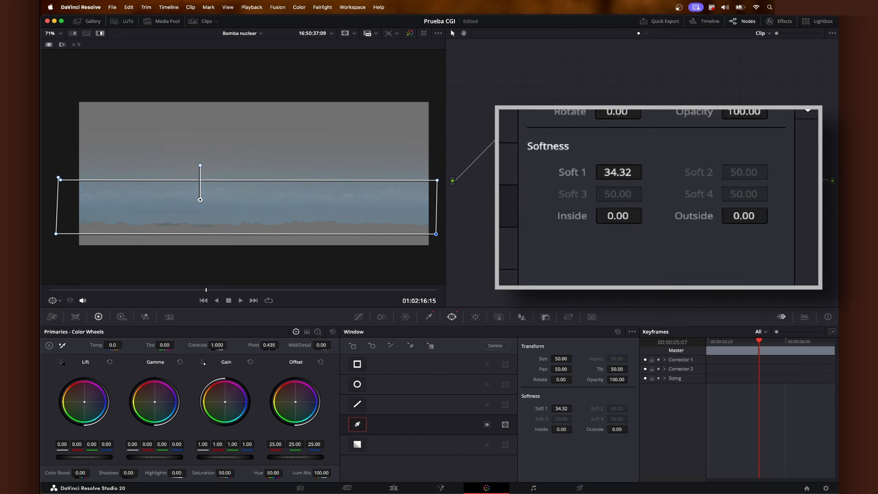
Step: Add a serial node after the second node, and warm the second node's Gain to red 1.15, green 0.97, blue 0.82
right_click(573, 143)
mouse_move(618, 177)
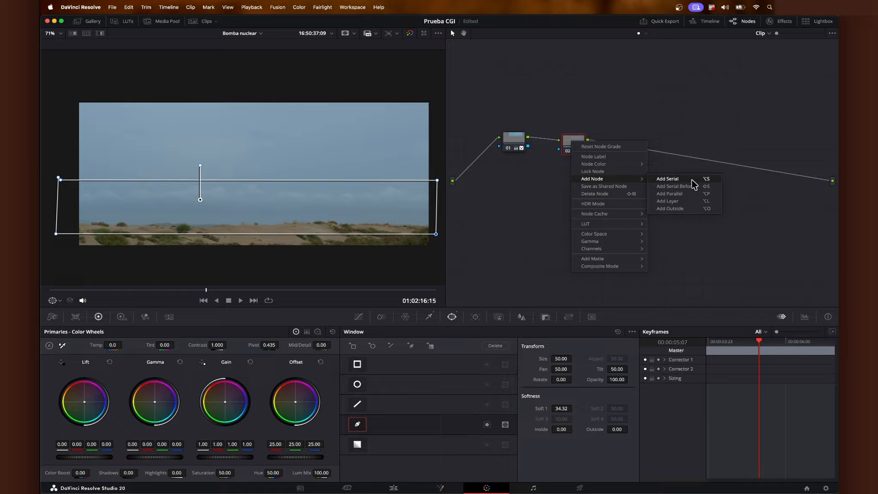
click(691, 180)
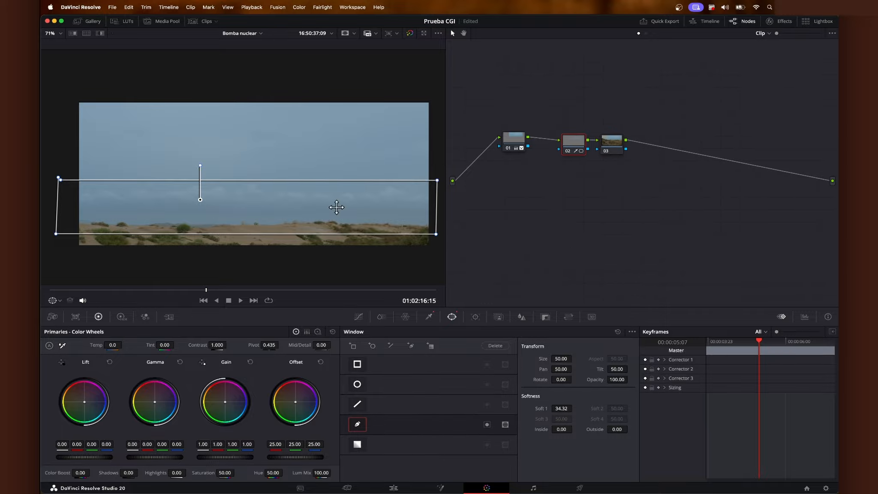
drag(226, 388, 226, 386)
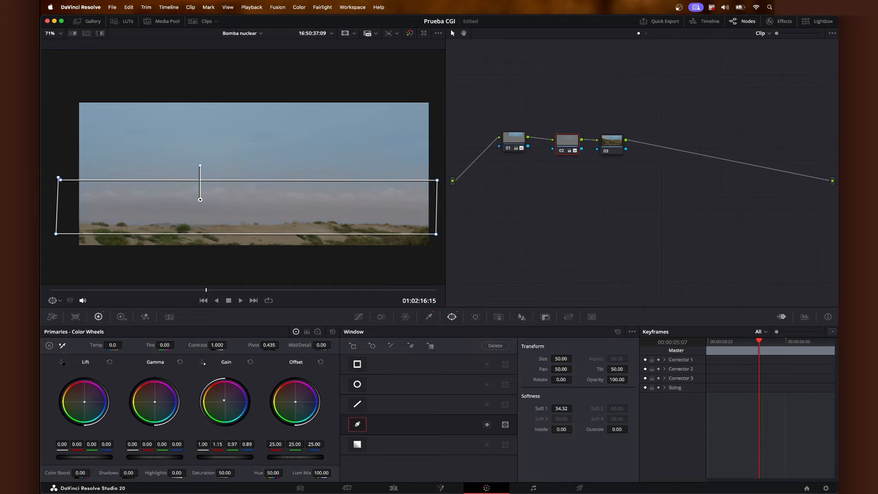
drag(224, 400, 223, 401)
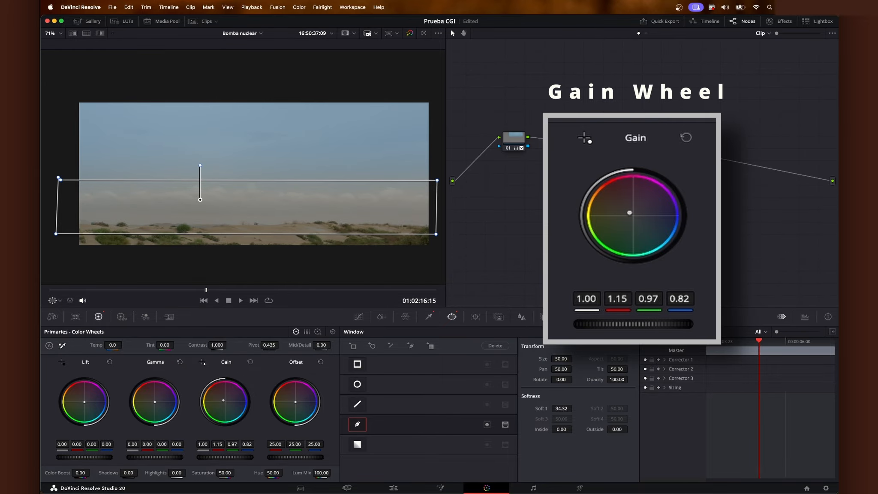
Step: Set the second node's Offset to red 29.58, green 23.77, blue 20.70 and adjust its window's softness
click(567, 143)
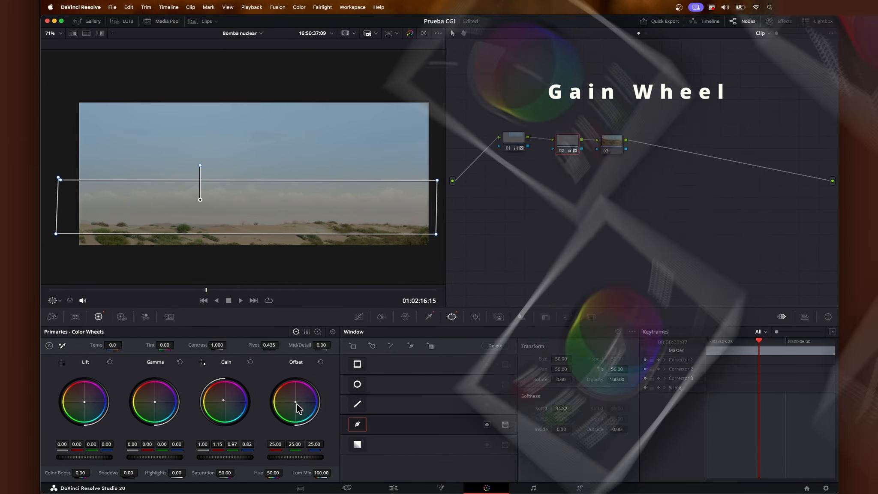
drag(295, 402, 294, 400)
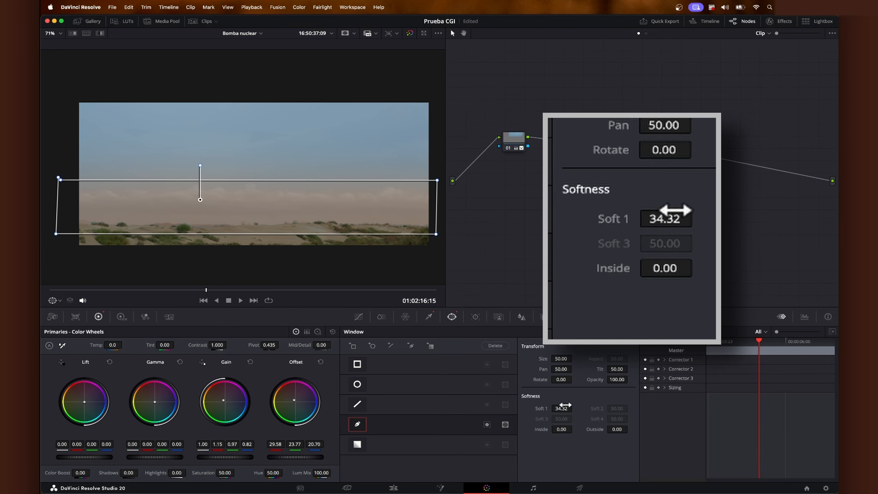
drag(561, 407, 568, 407)
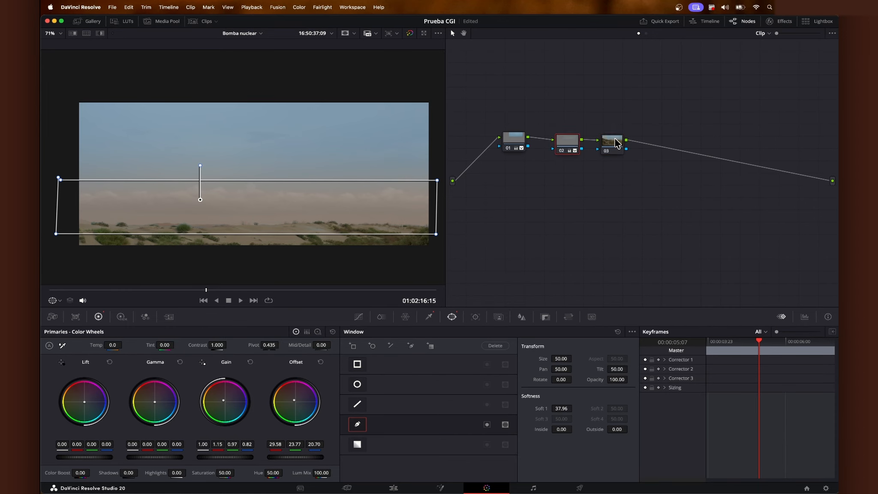
Step: Draw a curve power window on the third node around the horizon band and raise its upper corners to level the top edge
click(600, 142)
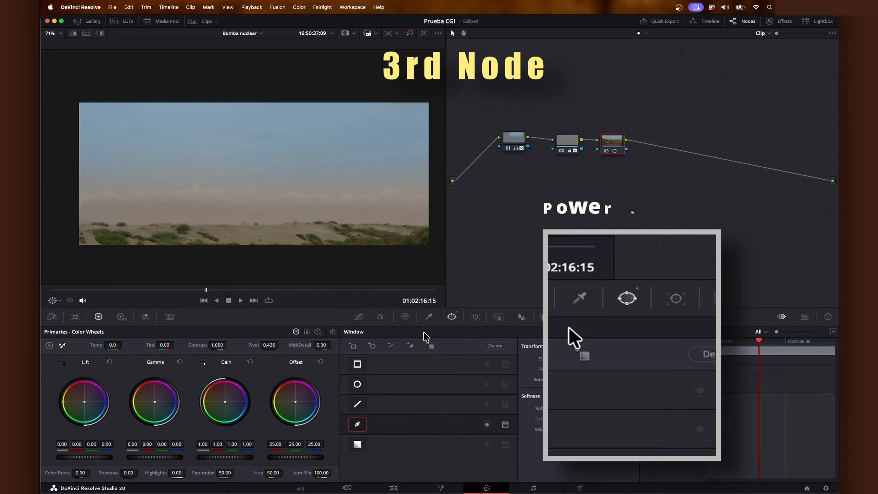
scroll(237, 176, down, 1)
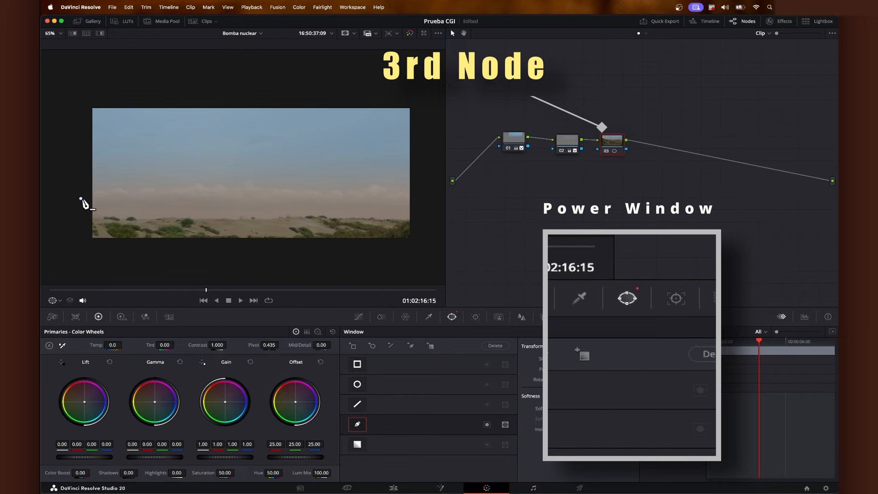
click(424, 204)
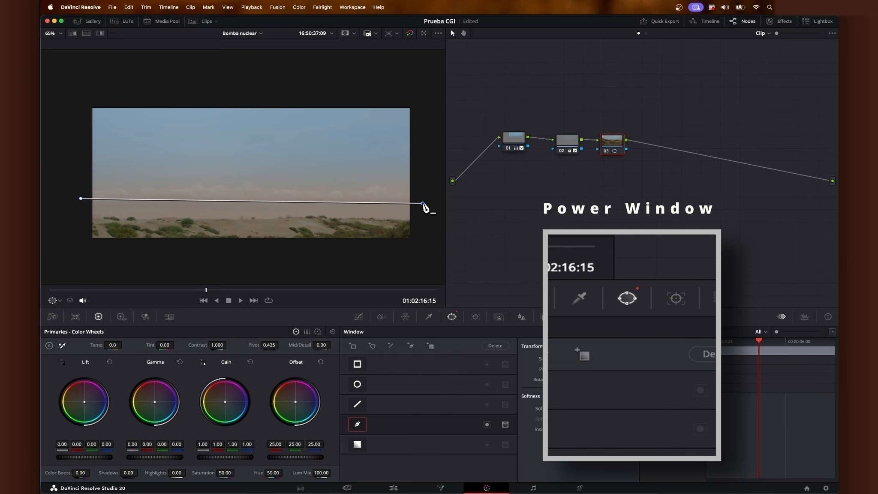
click(65, 228)
click(81, 198)
drag(80, 199, 88, 184)
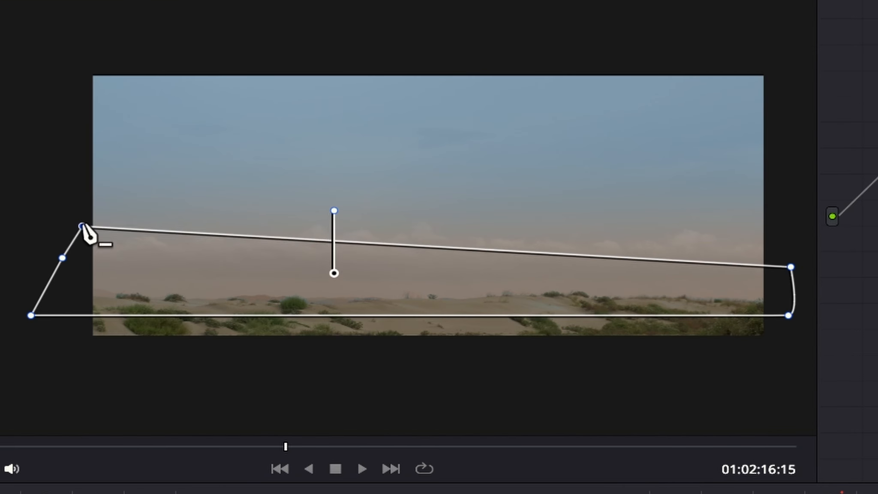
drag(83, 226, 72, 206)
drag(791, 267, 811, 206)
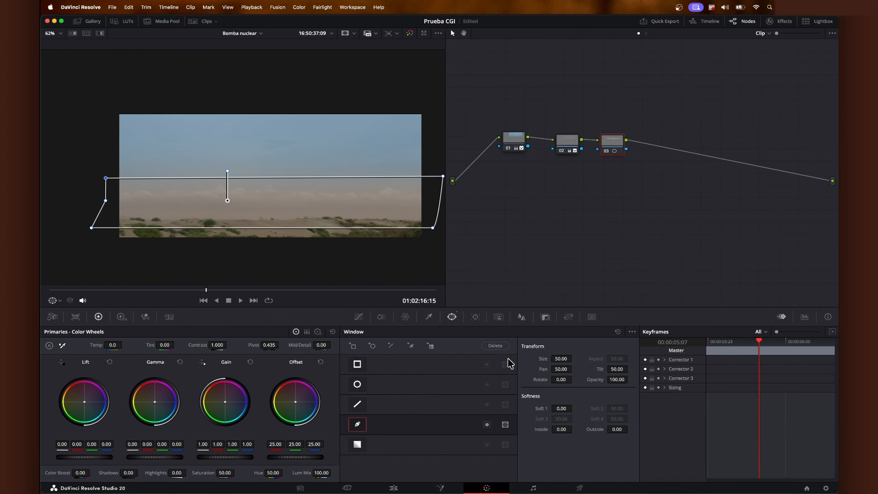
Step: Sample the hazy cloud band above the horizon with the third node's HSL qualifier
click(429, 317)
scroll(144, 192, up, 2)
scroll(257, 210, down, 3)
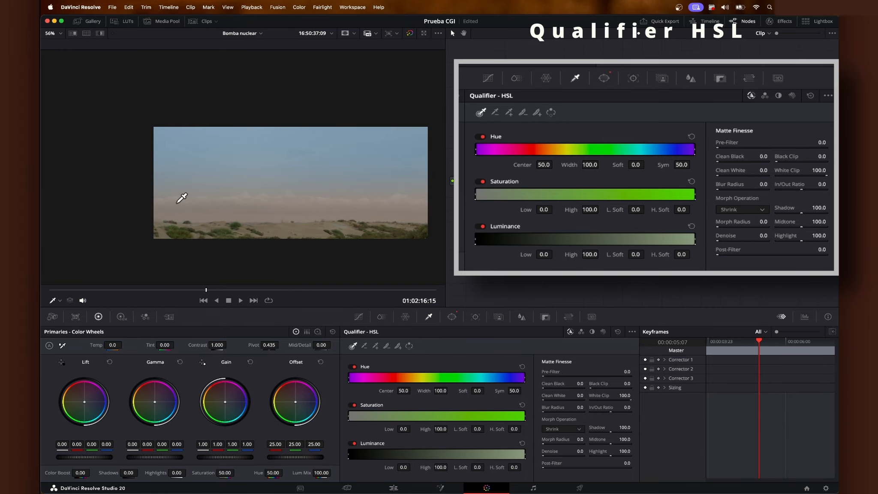
scroll(380, 195, up, 3)
scroll(230, 203, down, 2)
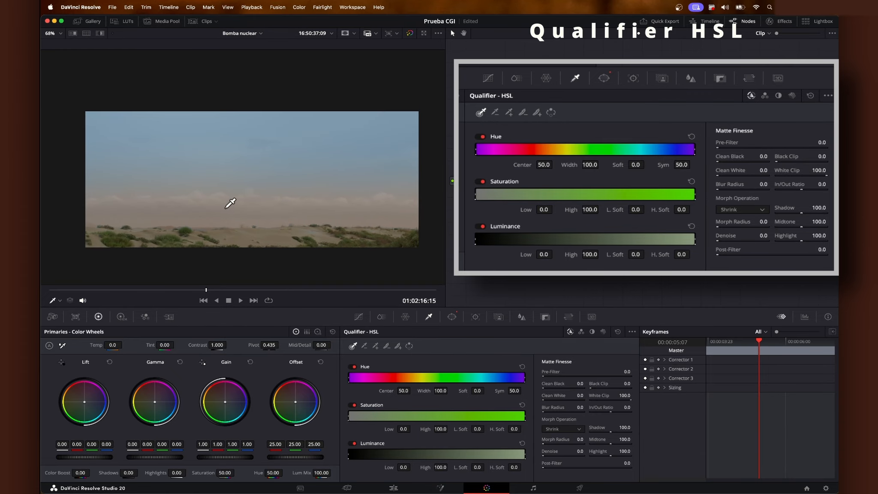
click(201, 190)
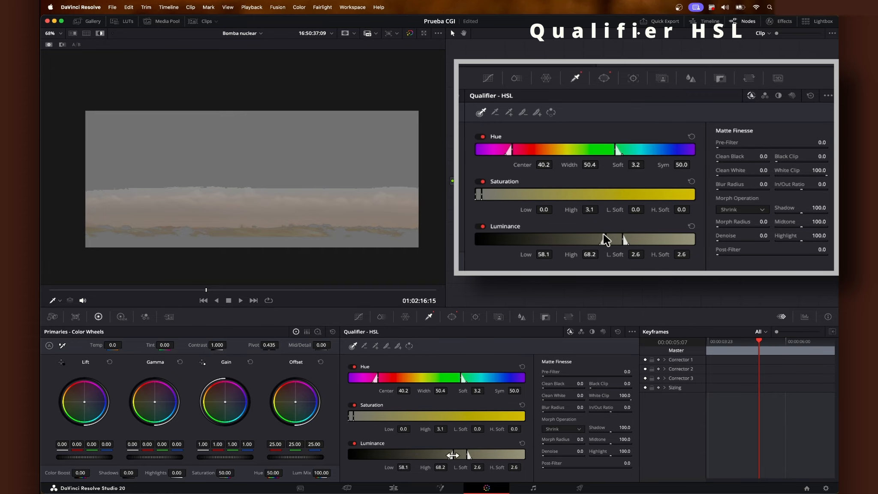
Step: Narrow the third node's qualifier to the horizon clouds with hue width 8.5, saturation high 5.3 and luminance from 62.9 to 78.0
drag(453, 454, 458, 455)
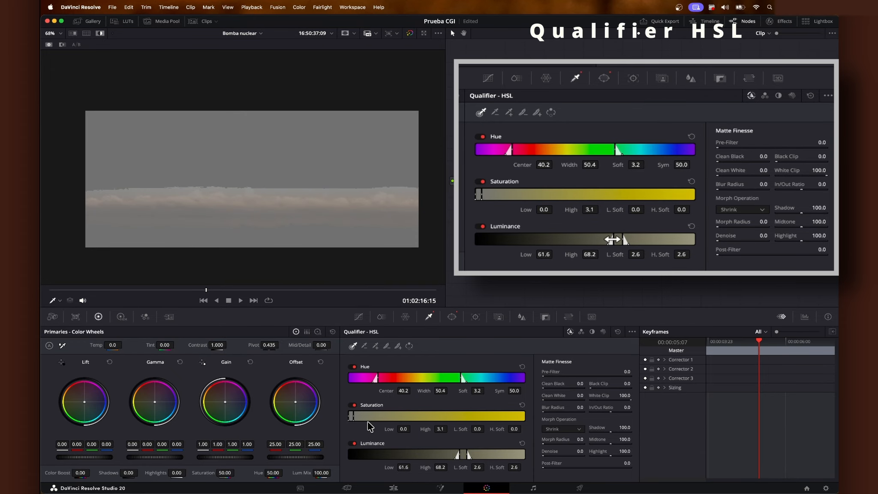
drag(355, 417, 357, 418)
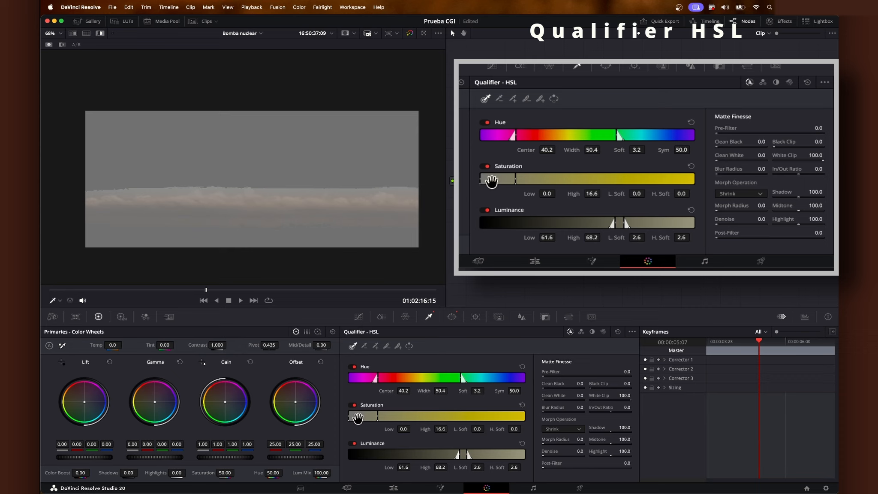
drag(376, 378, 420, 378)
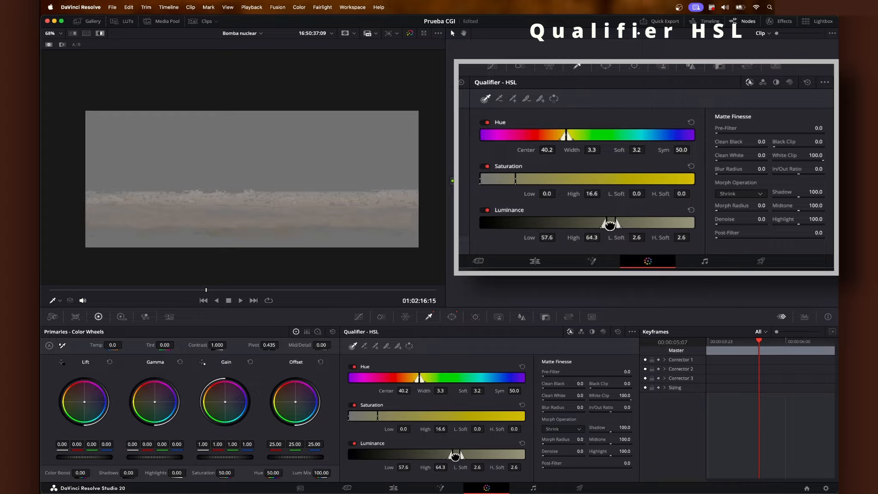
drag(455, 454, 461, 456)
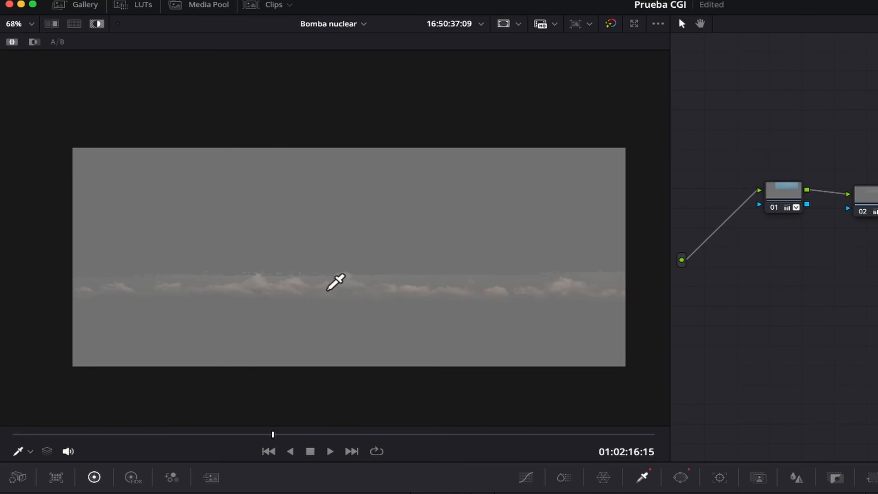
Step: Smooth the third node's cloud matte by setting the qualifier's Denoise to 28.9
scroll(336, 281, up, 4)
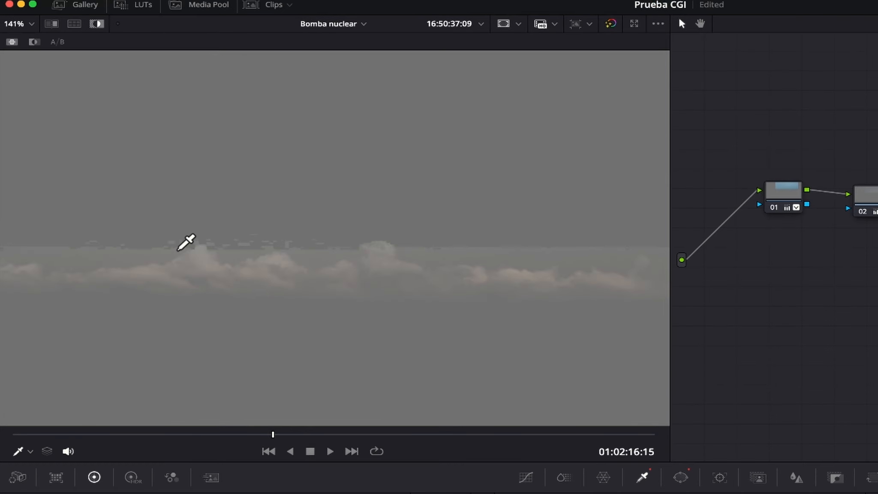
drag(297, 265, 425, 274)
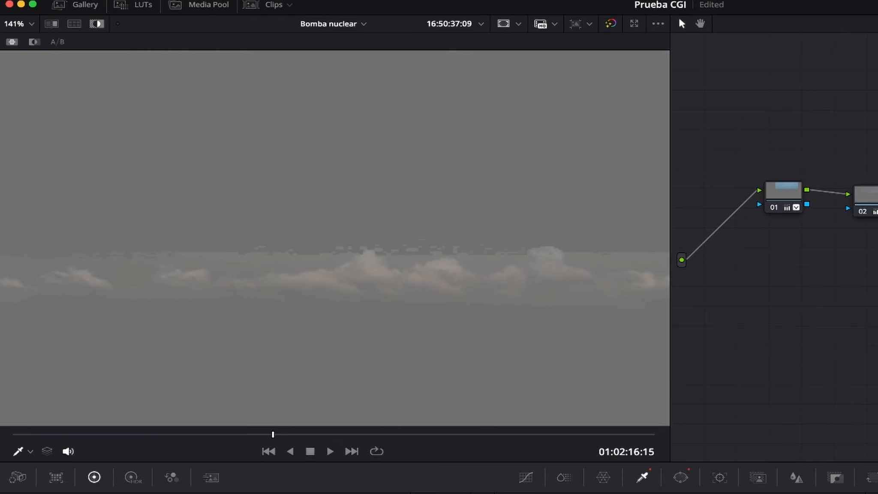
mouse_move(579, 451)
mouse_down()
mouse_move(614, 451)
mouse_move(578, 451)
mouse_up()
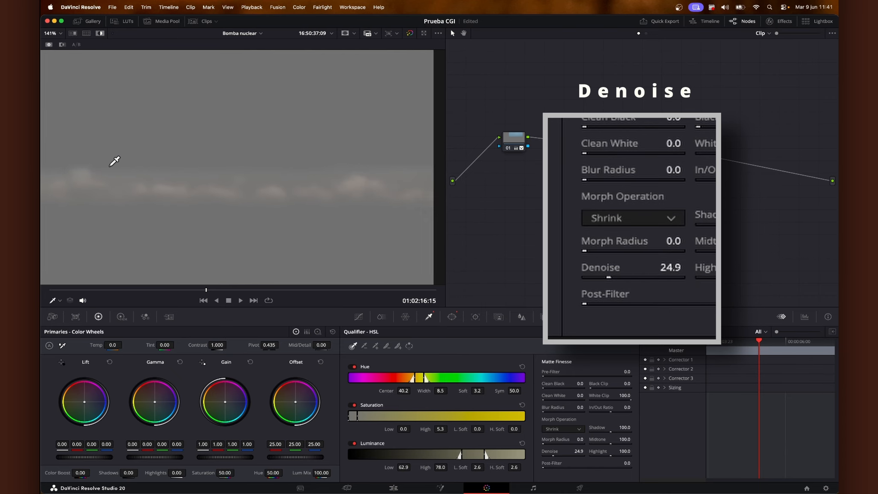
scroll(313, 167, down, 3)
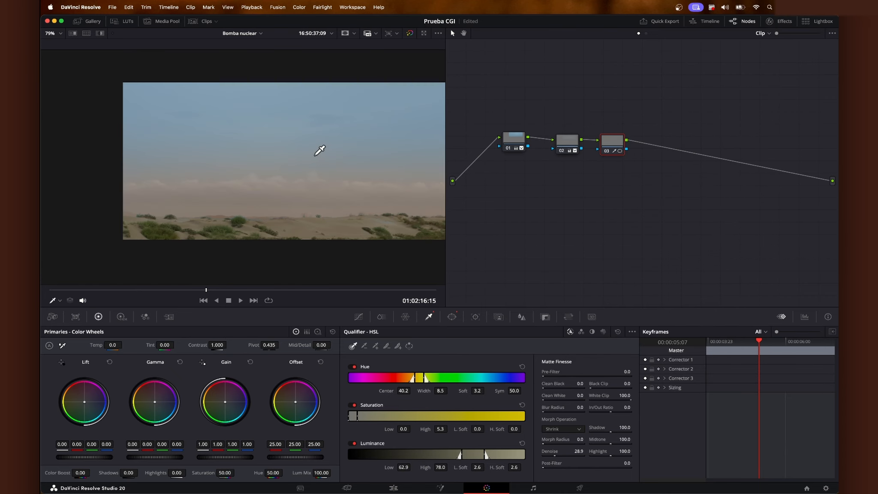
drag(309, 165, 286, 154)
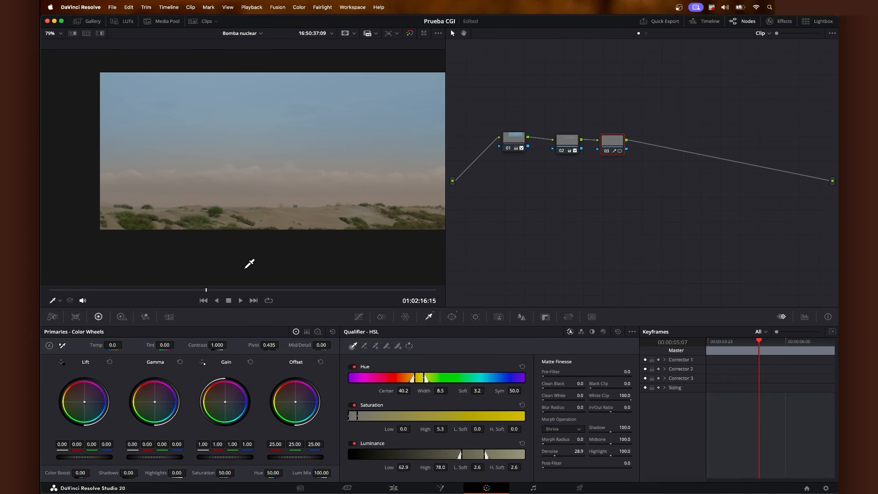
Step: Set the third node's Offset to red 24.17, green 24.92, blue 24.10 and its Gain to red 1.43, green 1.07, blue 0.89
drag(295, 402, 294, 401)
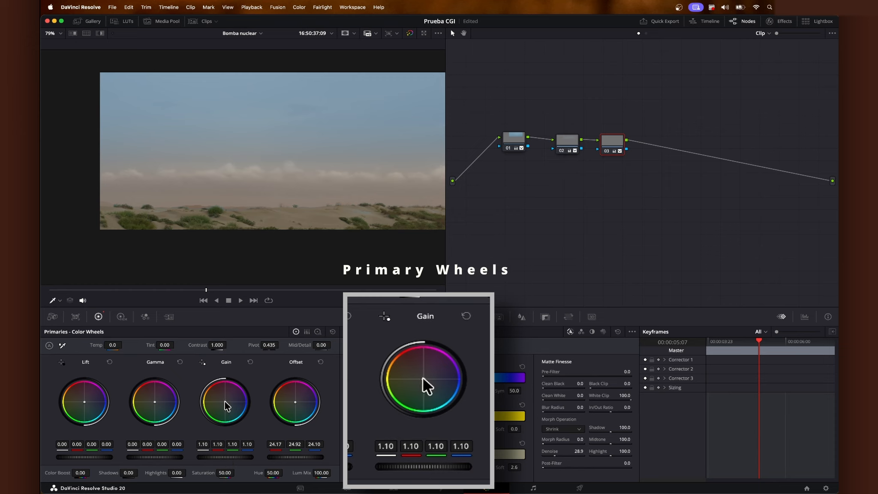
drag(226, 459, 228, 458)
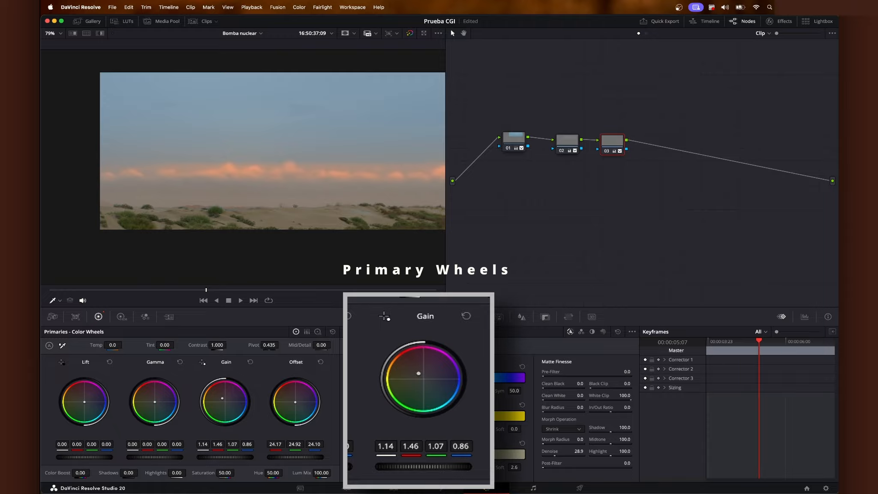
drag(223, 399, 221, 398)
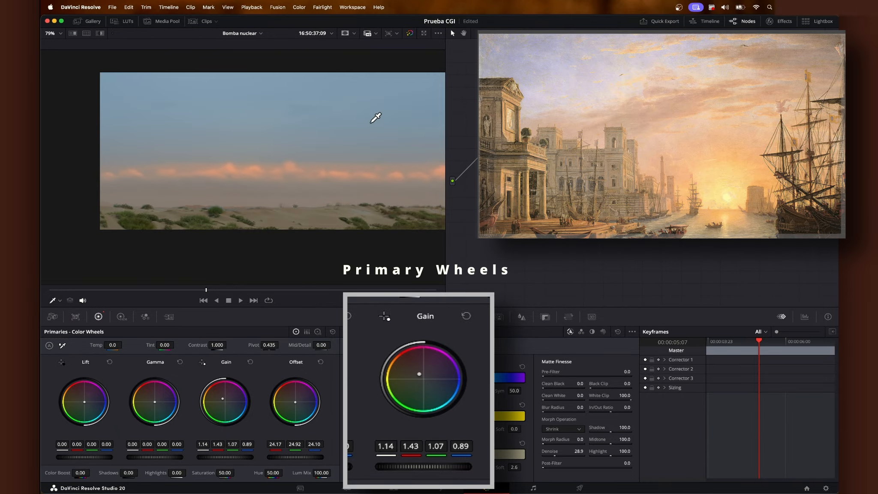
Step: Open the settings of the third node's curve power window around the horizon band
mouse_move(372, 124)
mouse_down()
mouse_move(284, 129)
mouse_move(369, 129)
mouse_up()
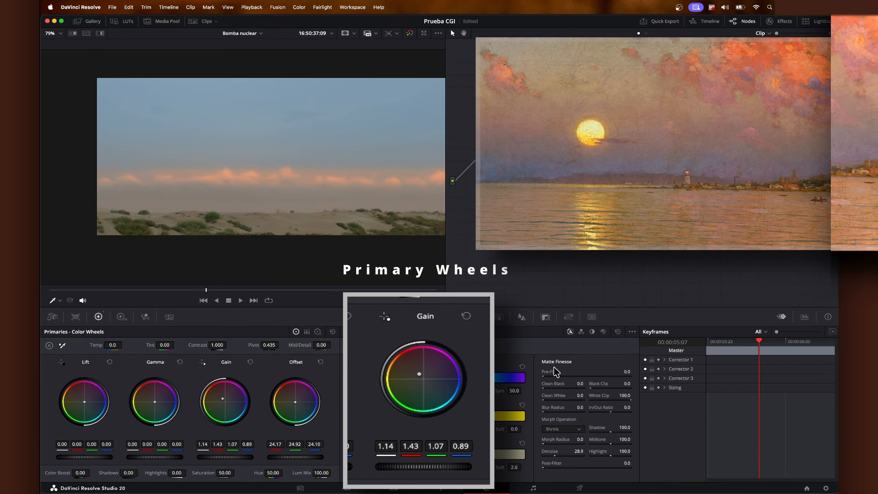
click(453, 317)
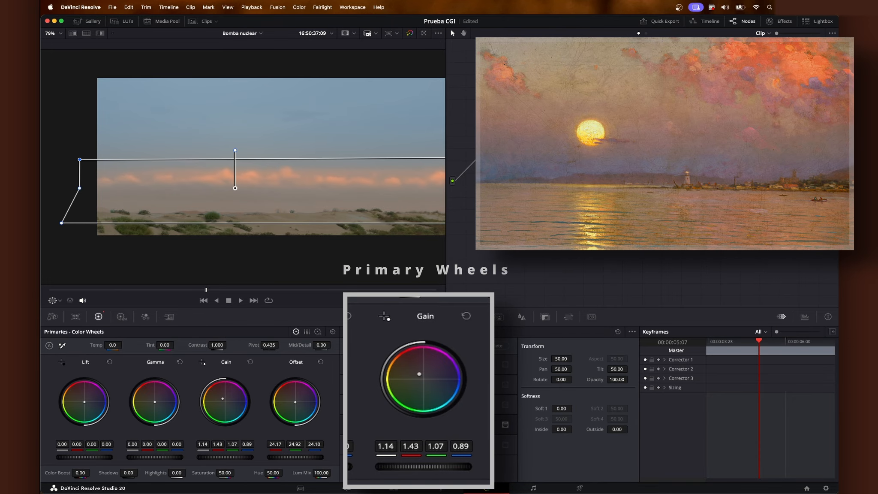